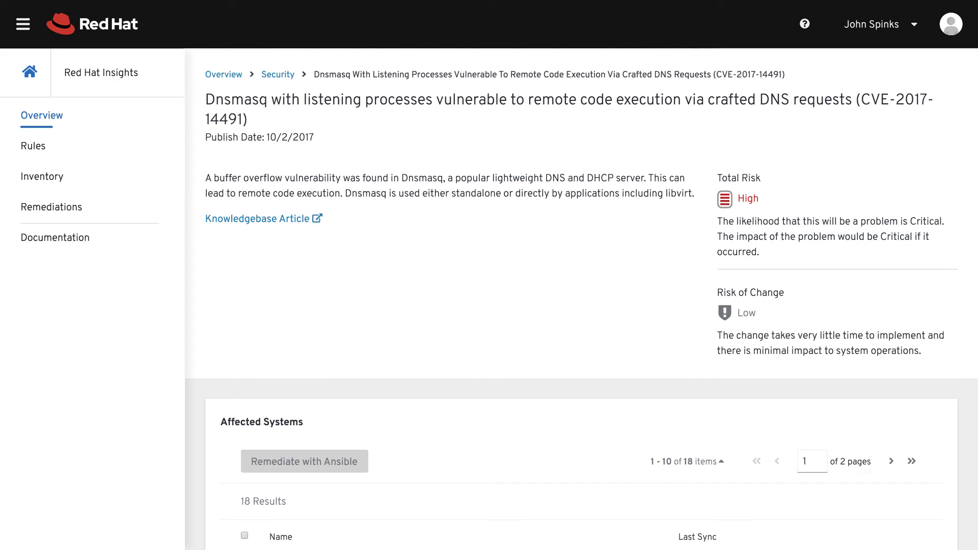
scroll(582, 306, "down", 5)
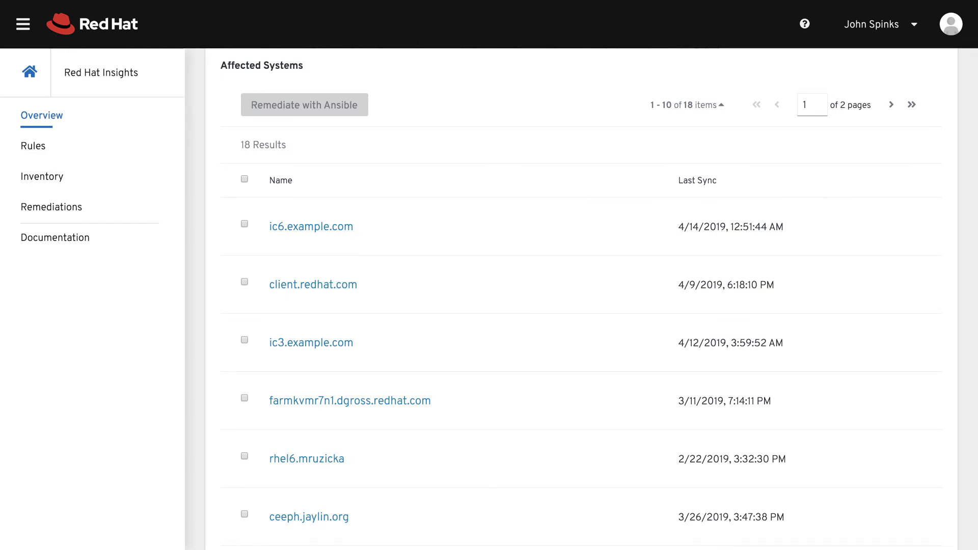
Select ic6.example.com among the dnsmasq CVE rule's affected systems
left_click(243, 227)
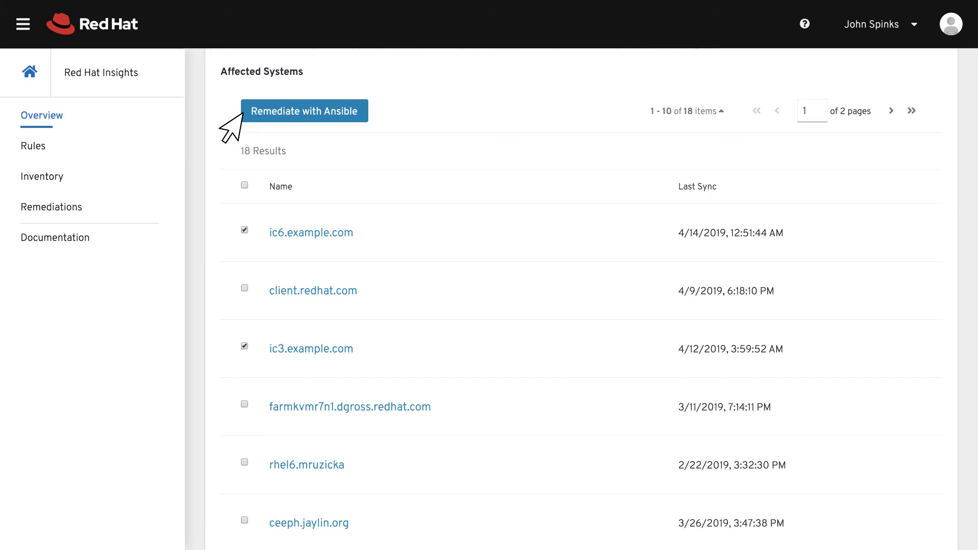
Create a new Ansible playbook named DNSMASQ for the selected systems, without auto reboot
left_click(243, 114)
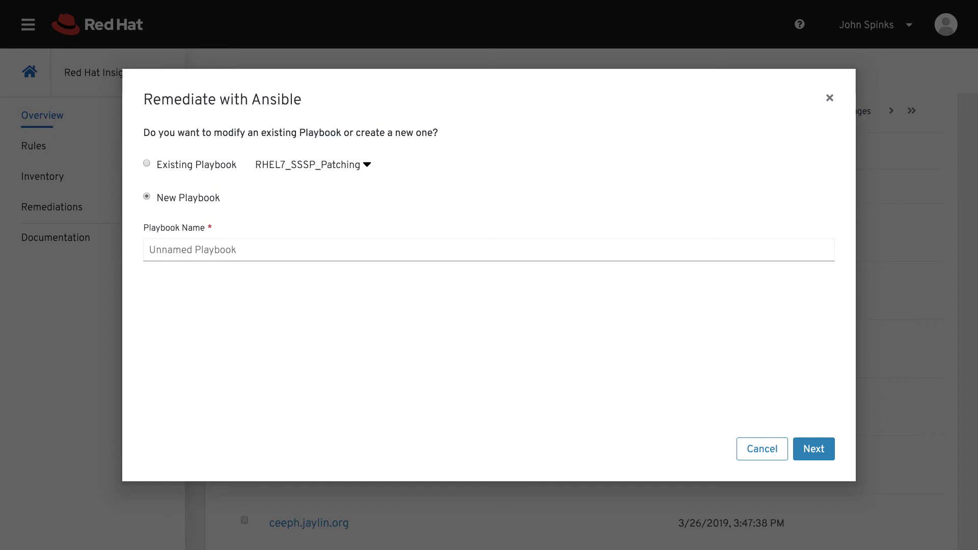
type("DNSMASQ")
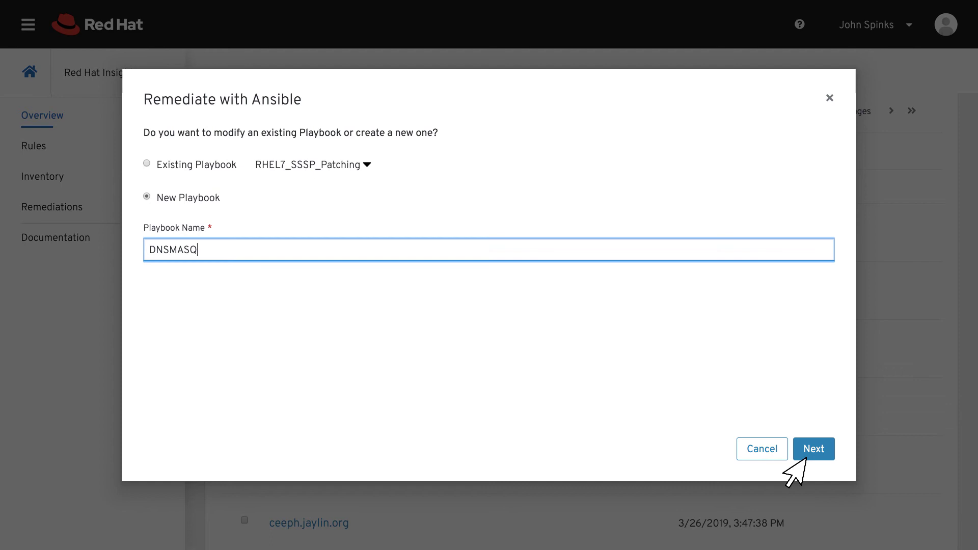
left_click(808, 454)
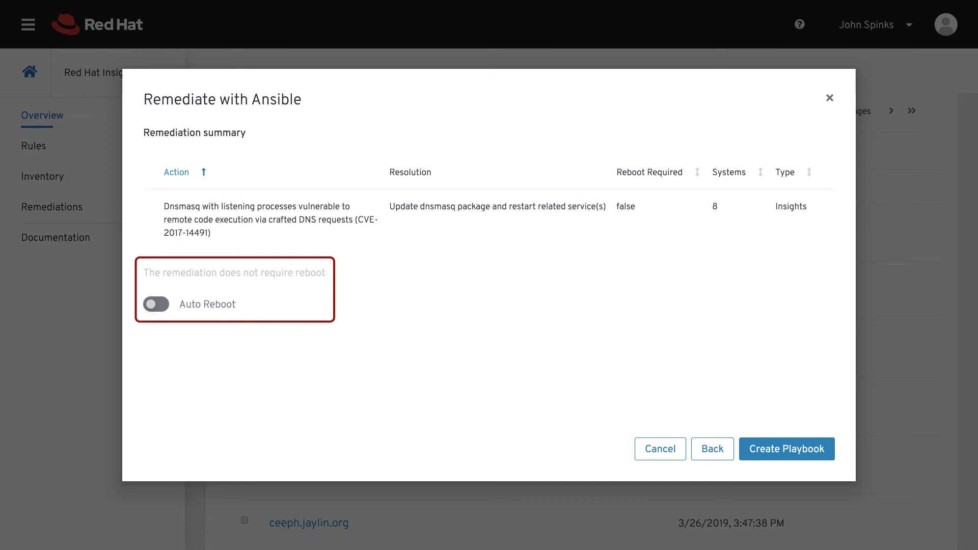
left_click(787, 449)
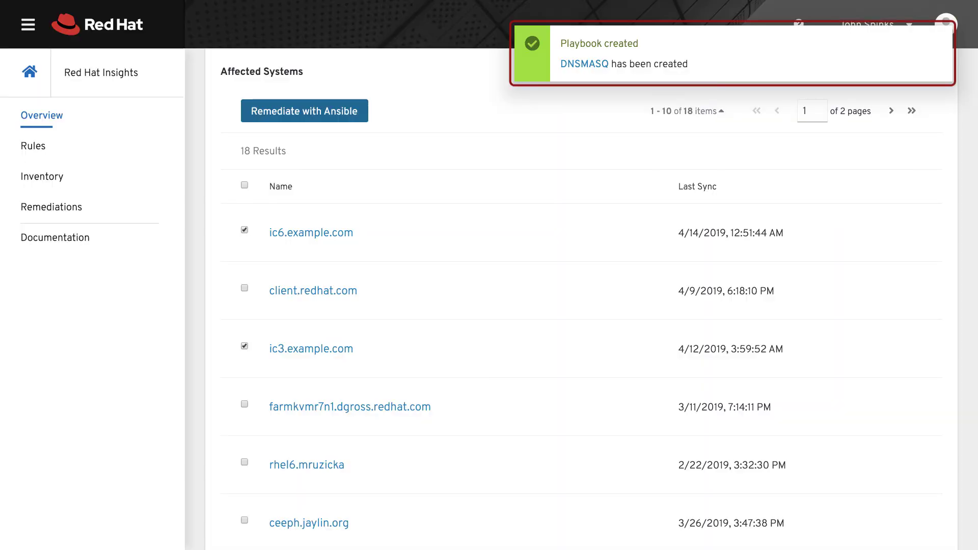
Open the DNSMASQ playbook and expand its dnsmasq action to list systems like ic3.example.com
left_click(566, 66)
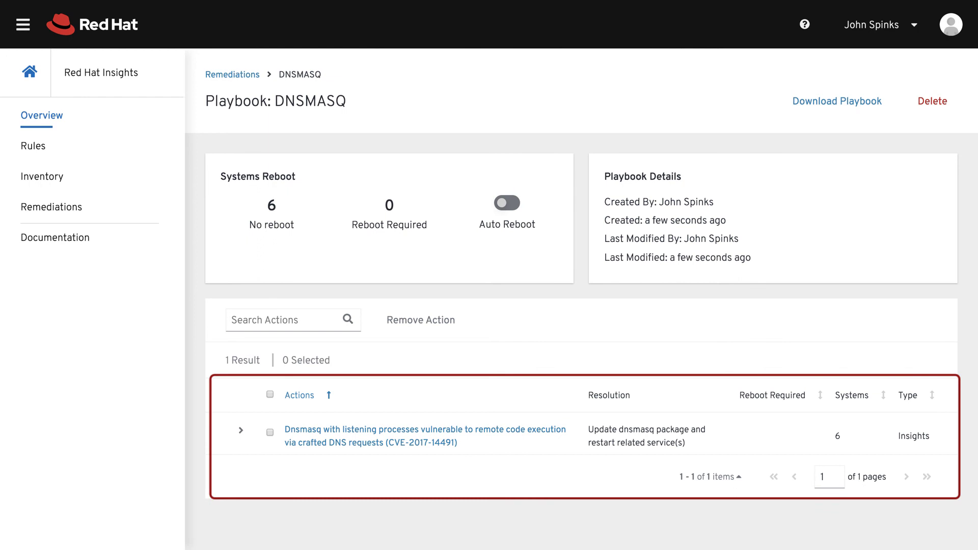
left_click(241, 431)
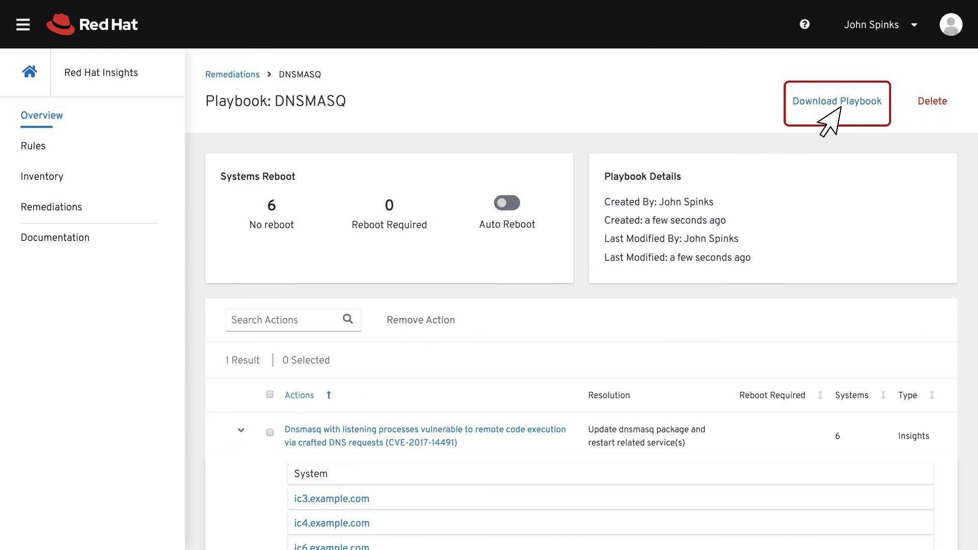
Download the DNSMASQ playbook as an Ansible YAML file
left_click(820, 109)
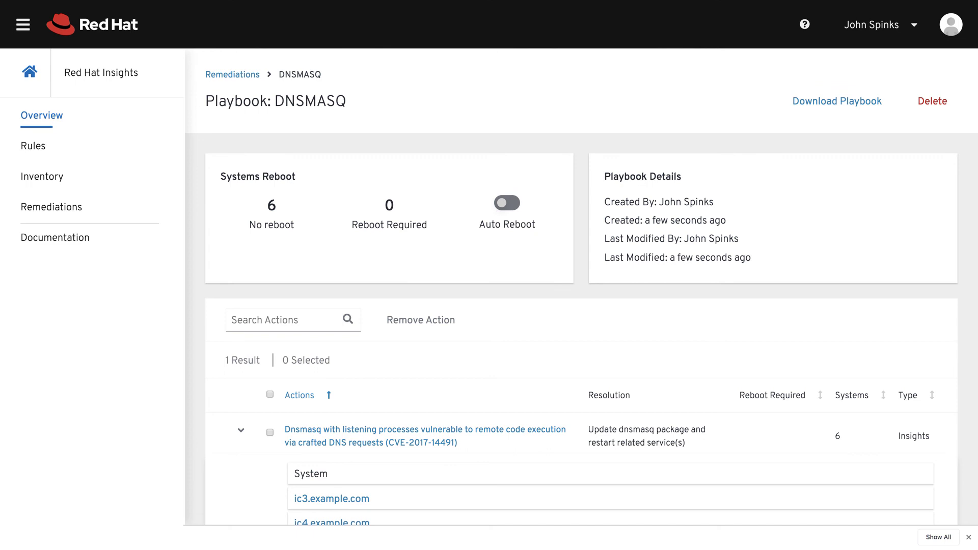